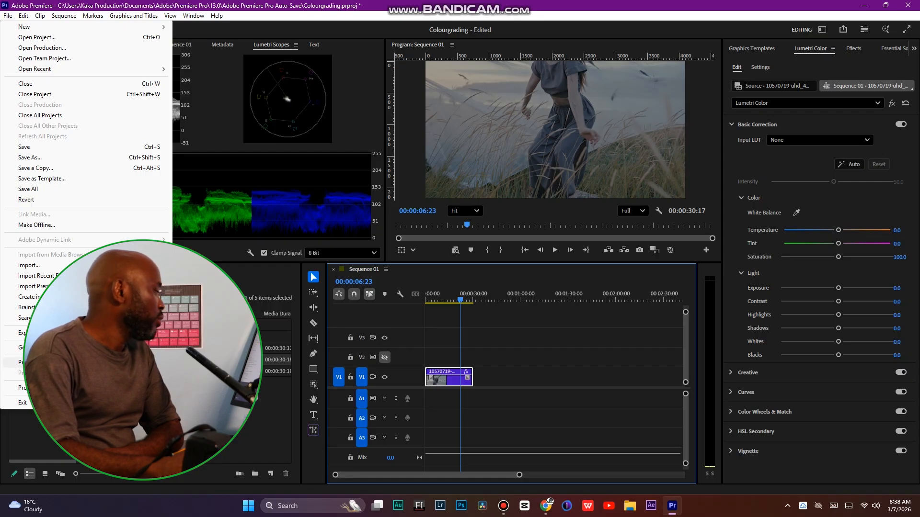
Open Project Settings and toggle the Color Manage Auto Detected Log and Raw Media option on the Color tab, then confirm
{"action": "left_click", "coordinate": [191, 373]}
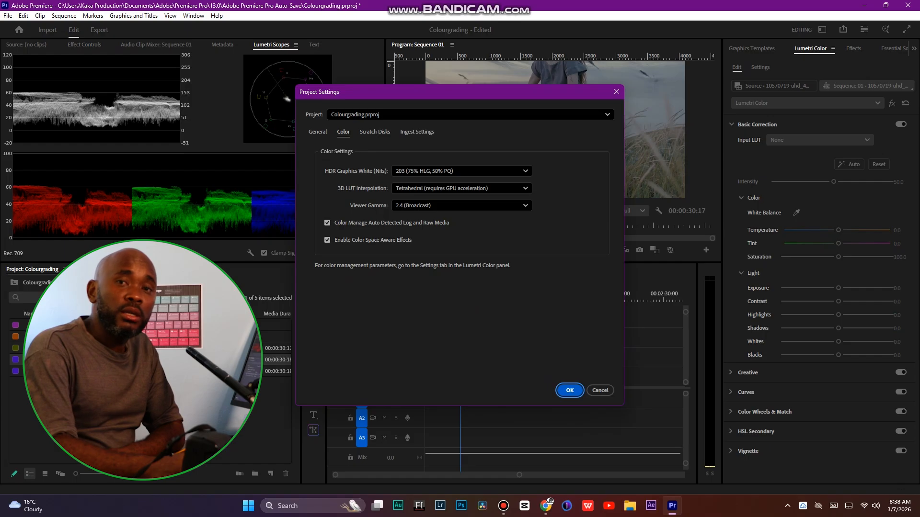
{"action": "left_click", "coordinate": [327, 223]}
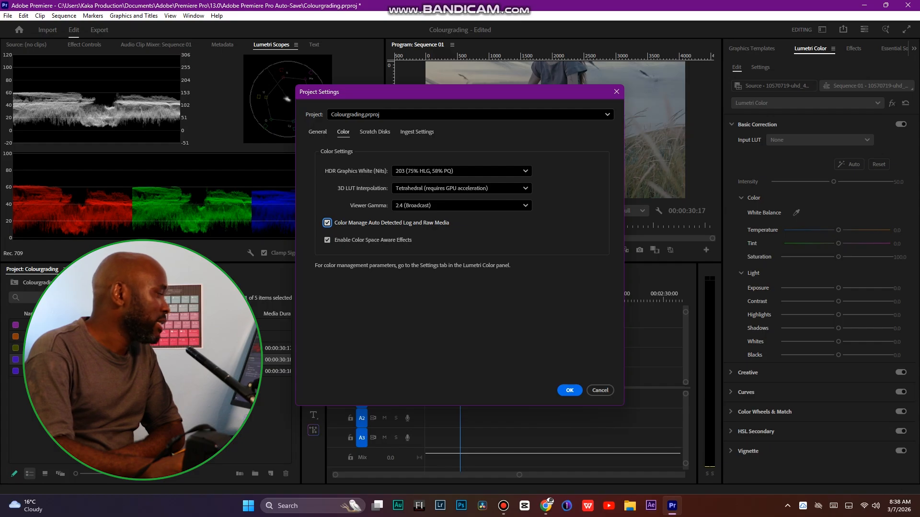
{"action": "left_click", "coordinate": [569, 391]}
Move the playhead to about 00:00:12:09 and apply an Auto basic correction in Lumetri Color
{"action": "left_click_drag", "start_coordinate": [462, 298], "coordinate": [454, 298]}
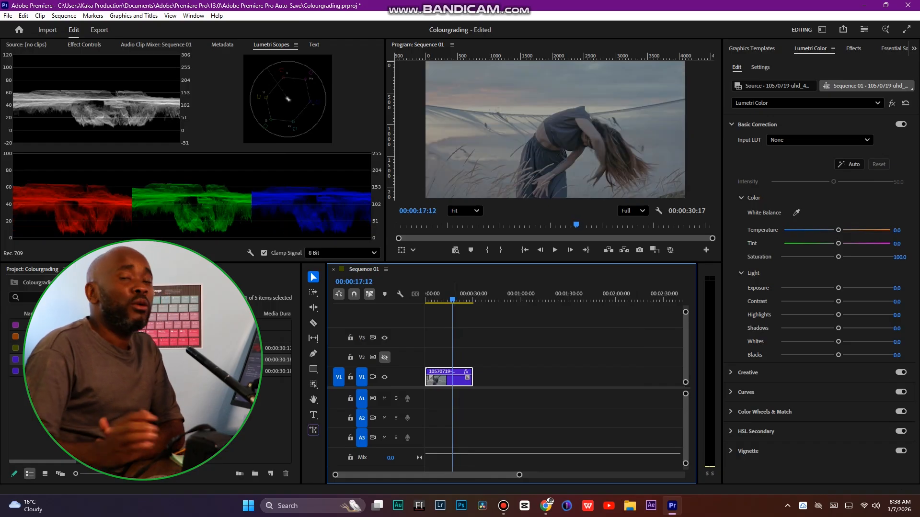
{"action": "left_click_drag", "start_coordinate": [452, 298], "coordinate": [444, 298]}
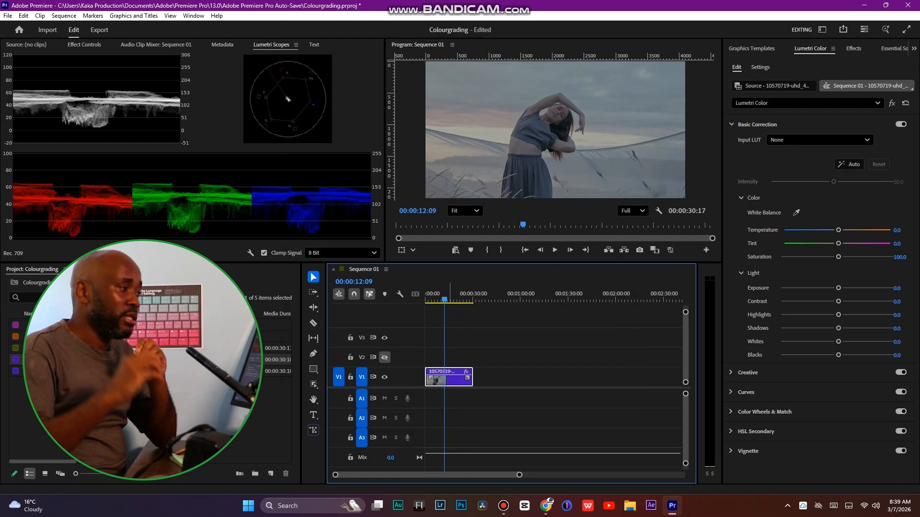
{"action": "left_click", "coordinate": [849, 164]}
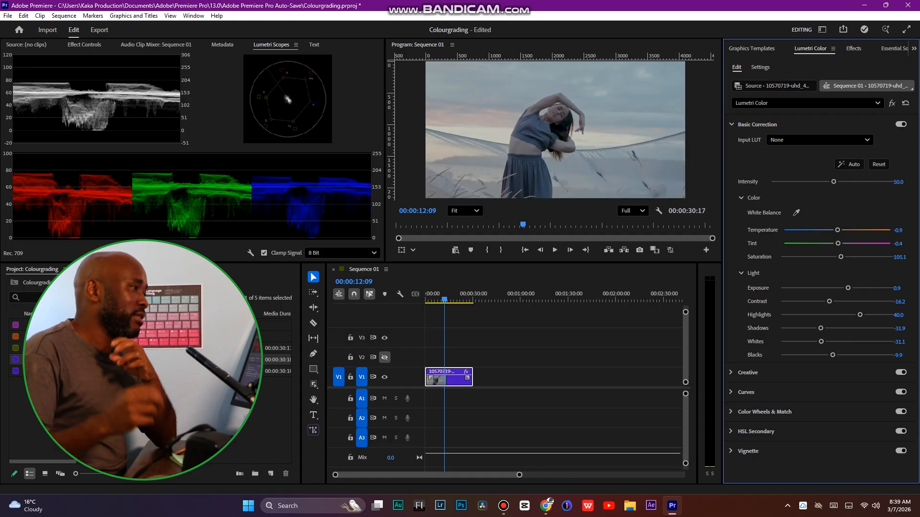
Compare the grade with the Lumetri Color effect bypassed and enabled, and preview the clip around 00:00:11:04
{"action": "left_click", "coordinate": [892, 103]}
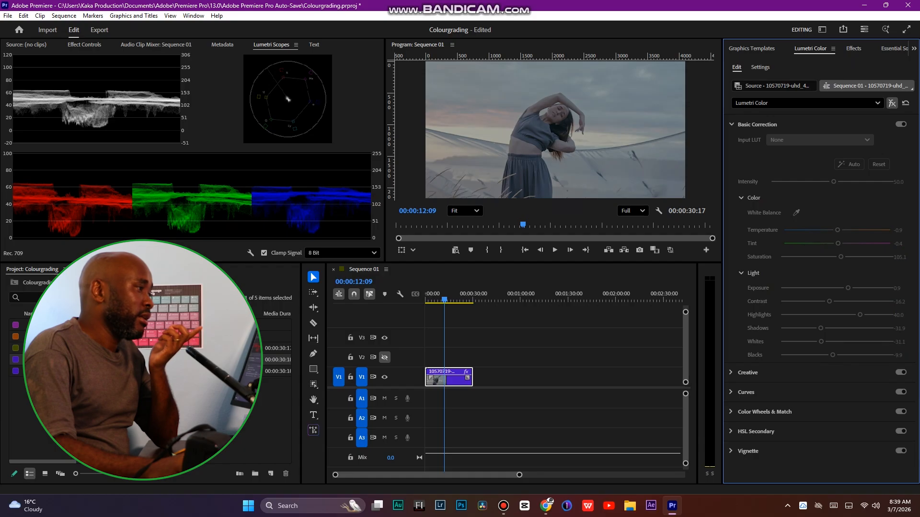
{"action": "left_click", "coordinate": [892, 103]}
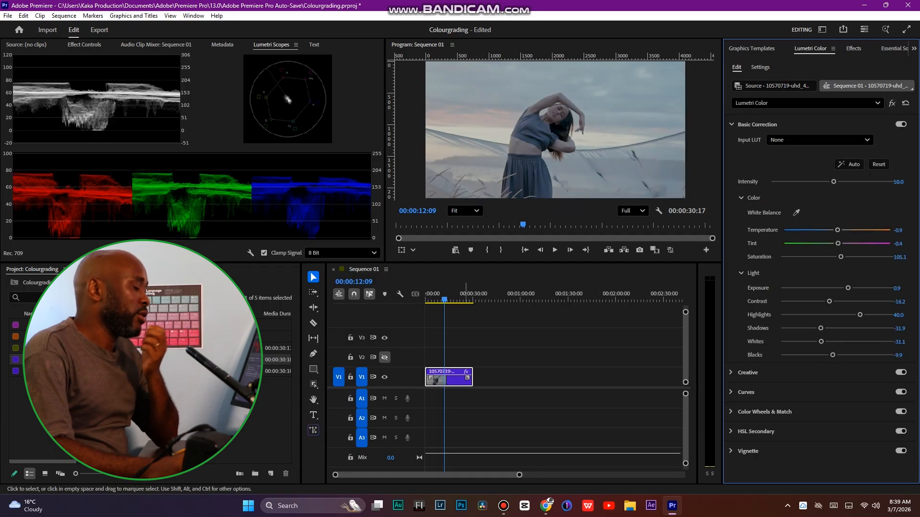
{"action": "key", "text": "space"}
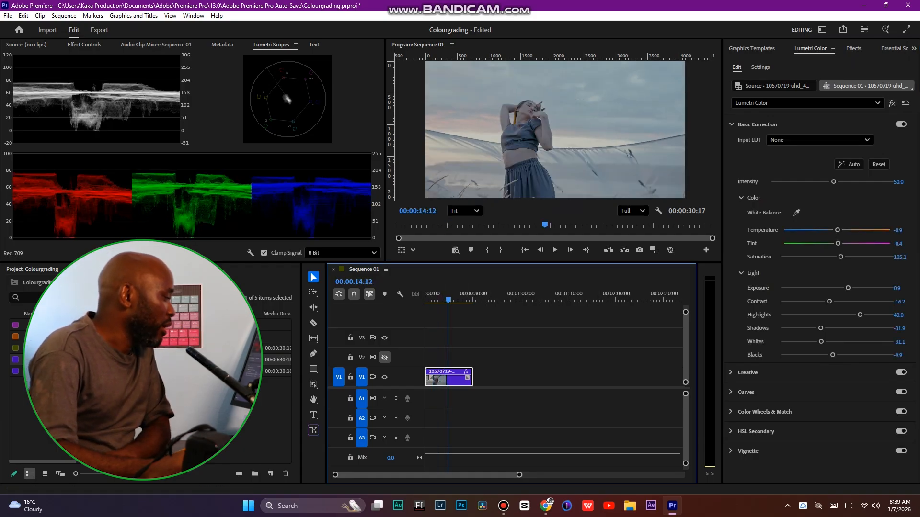
{"action": "left_click_drag", "start_coordinate": [448, 298], "coordinate": [442, 298]}
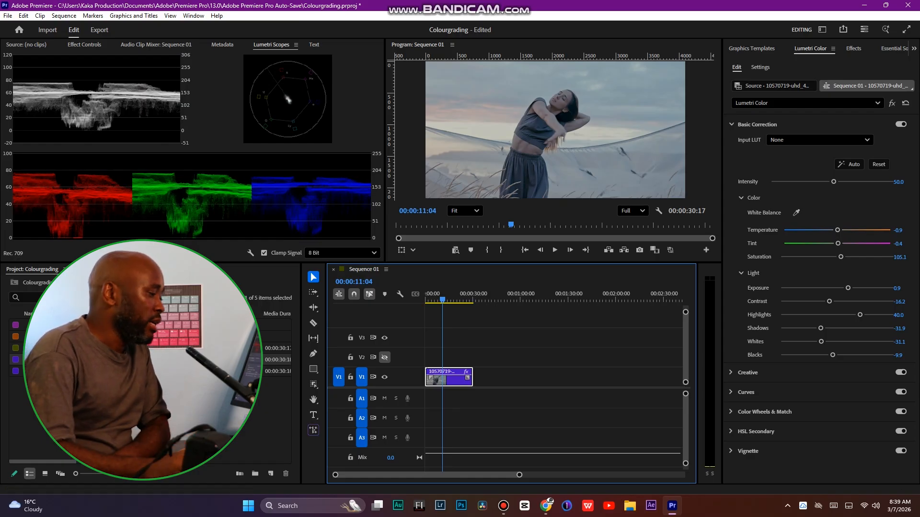
Open the Curves section and shape an S-curve on the RGB master curve with shadow, midtone and highlight points
{"action": "left_click", "coordinate": [746, 393]}
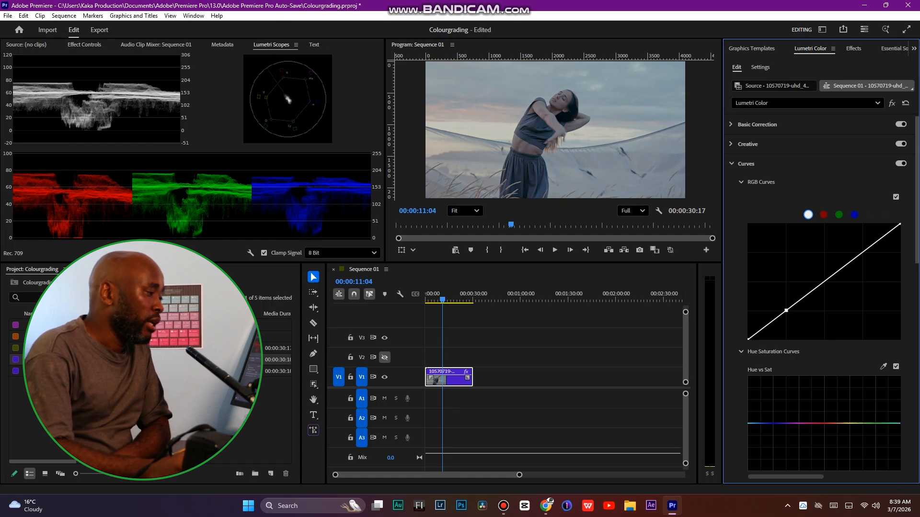
{"action": "left_click", "coordinate": [862, 252]}
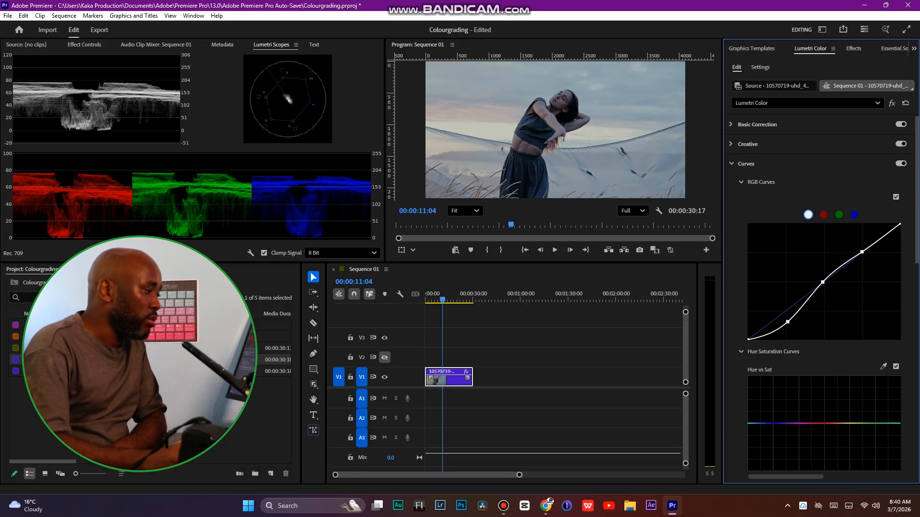
{"action": "left_click_drag", "start_coordinate": [787, 322], "coordinate": [786, 319]}
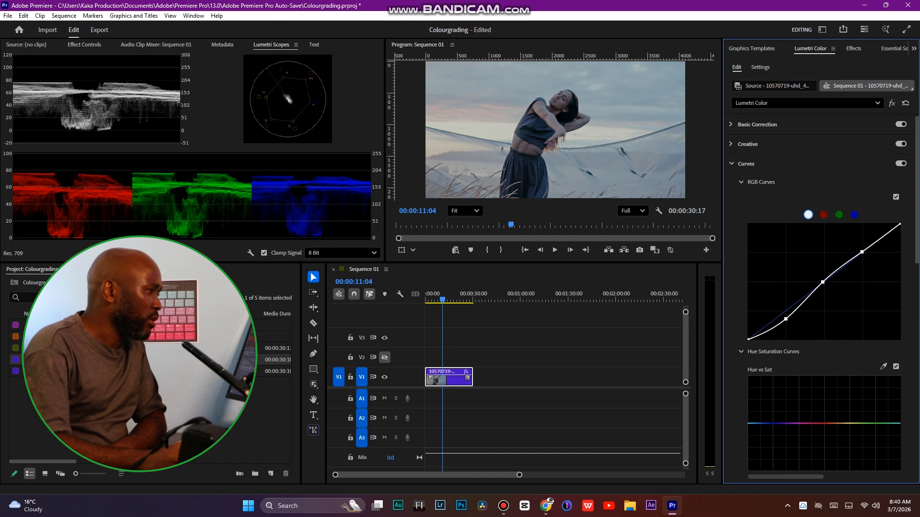
{"action": "left_click_drag", "start_coordinate": [862, 251], "coordinate": [856, 245]}
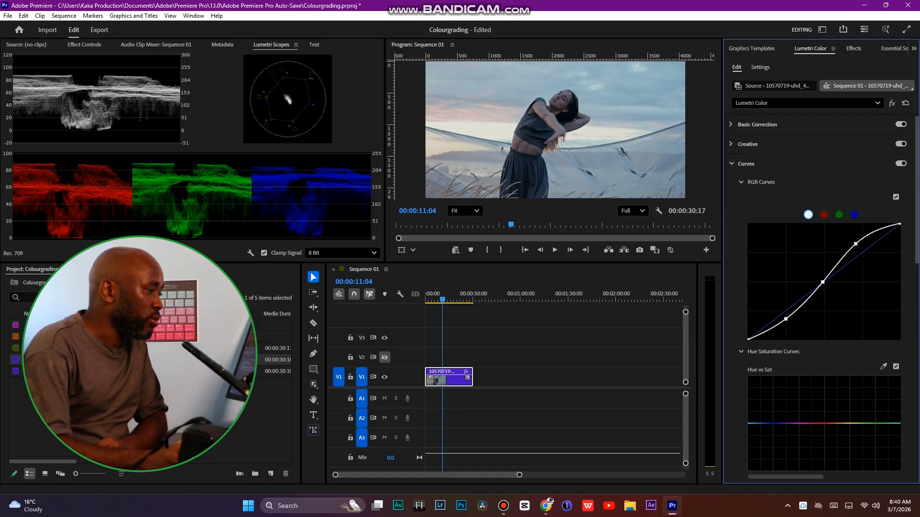
{"action": "left_click_drag", "start_coordinate": [856, 244], "coordinate": [859, 246]}
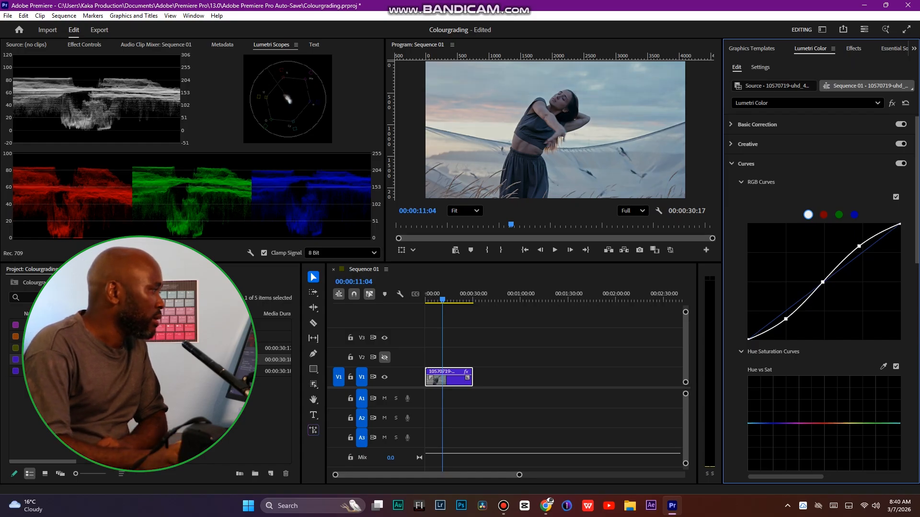
Lower the saturation of one hue near the start of the Hue vs Sat curve
{"action": "scroll", "coordinate": [824, 297], "scroll_direction": "down", "scroll_amount": 2}
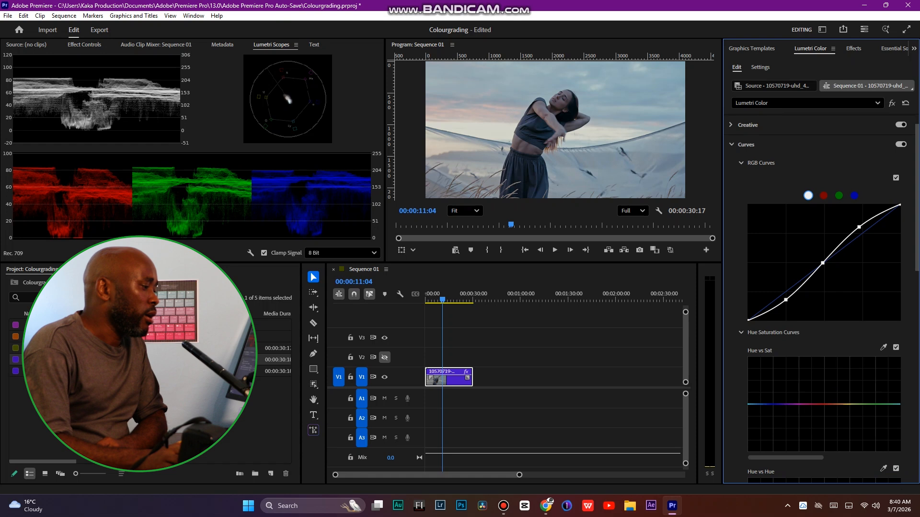
{"action": "scroll", "coordinate": [824, 297], "scroll_direction": "down", "scroll_amount": 3}
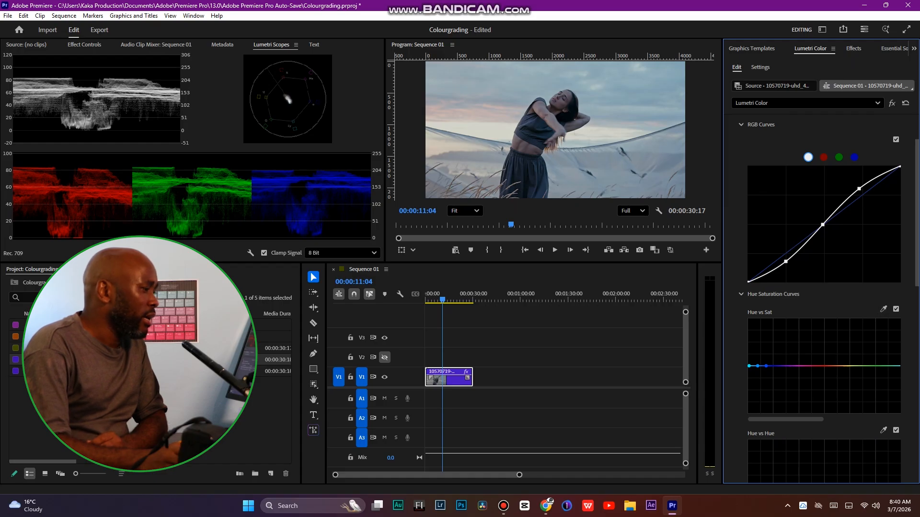
{"action": "left_click_drag", "start_coordinate": [757, 366], "coordinate": [760, 370]}
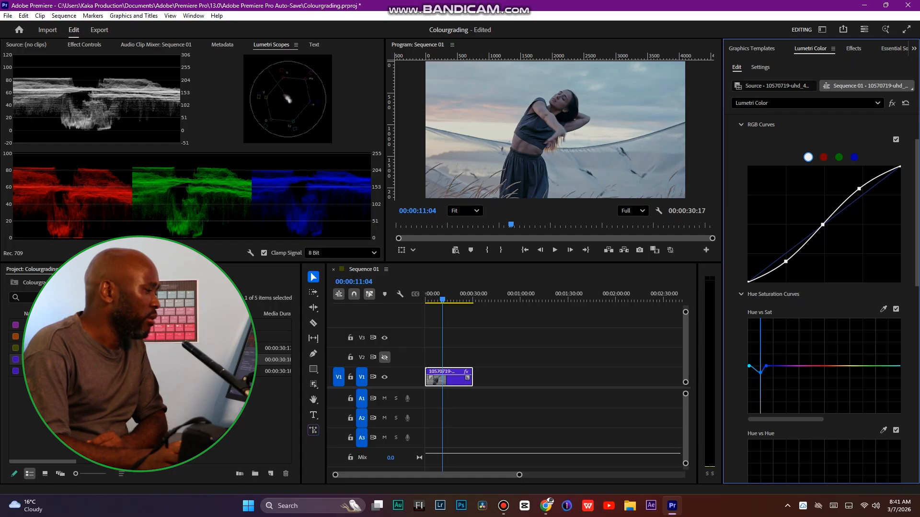
Browse the remaining Hue Saturation Curves and collapse that group
{"action": "scroll", "coordinate": [824, 297], "scroll_direction": "down", "scroll_amount": 1}
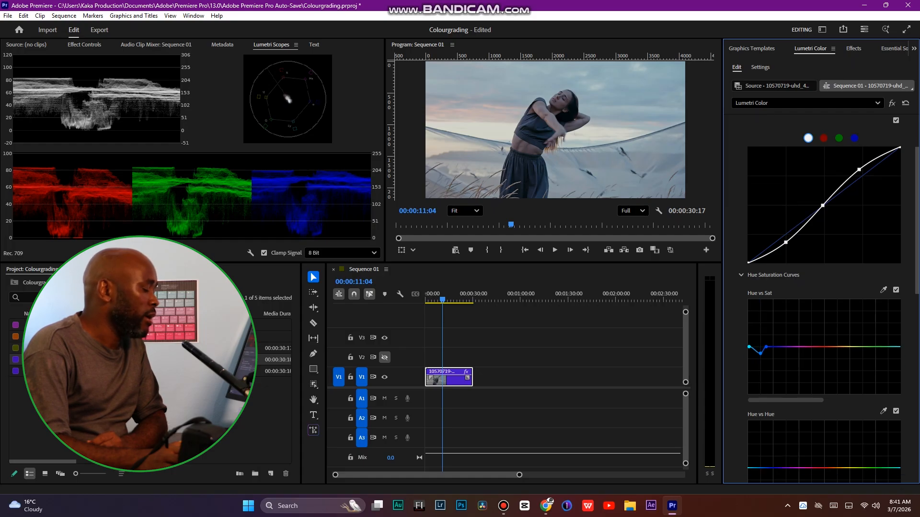
{"action": "scroll", "coordinate": [824, 297], "scroll_direction": "down", "scroll_amount": 5}
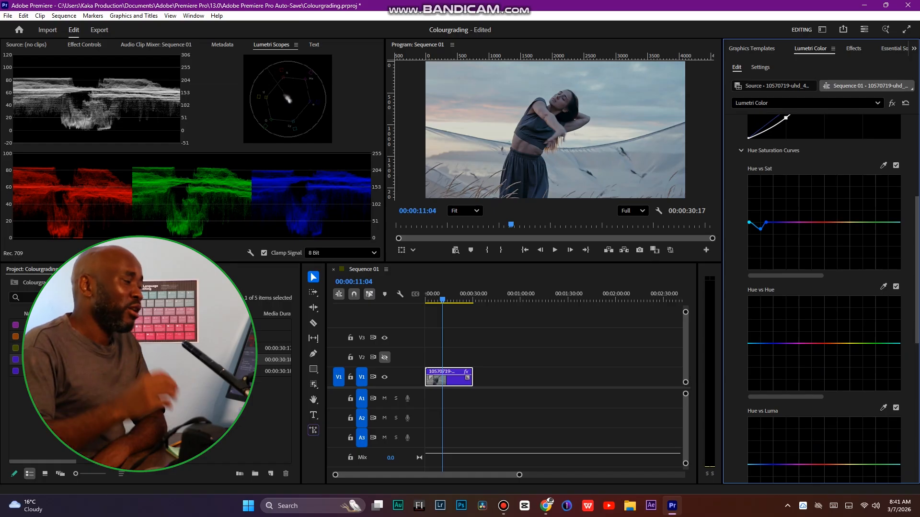
{"action": "scroll", "coordinate": [824, 297], "scroll_direction": "up", "scroll_amount": 4}
{"action": "left_click", "coordinate": [742, 246]}
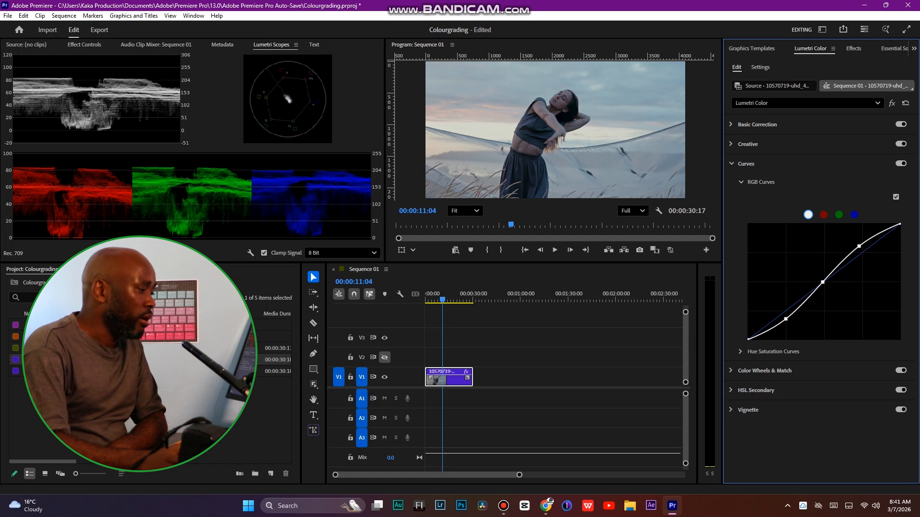
Open Color Wheels & Match and switch on Comparison View with the reference frame
{"action": "left_click", "coordinate": [764, 371]}
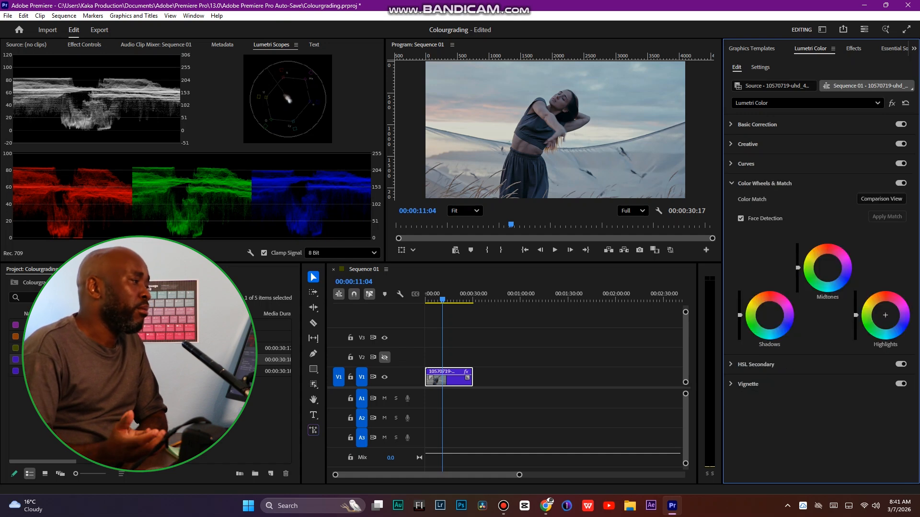
{"action": "left_click", "coordinate": [882, 199]}
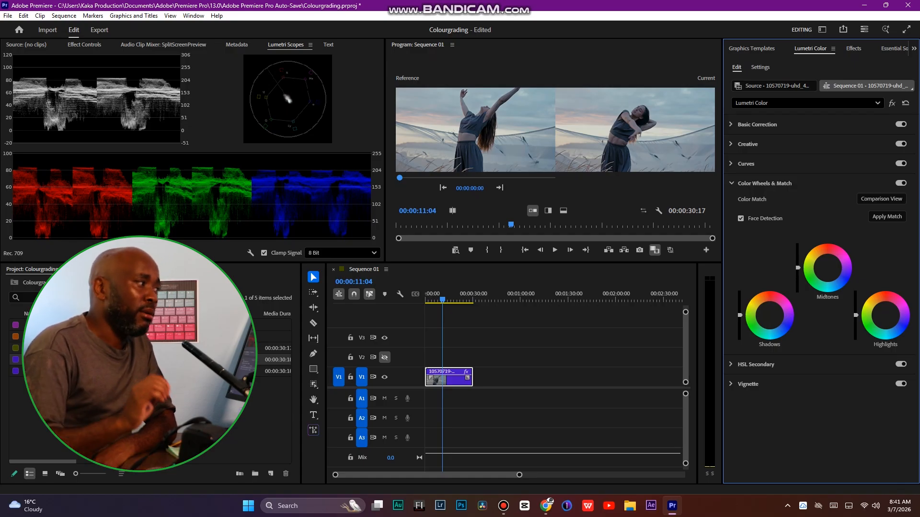
Review the RGB curve, return to Color Wheels & Match and switch Comparison View off
{"action": "left_click", "coordinate": [746, 164]}
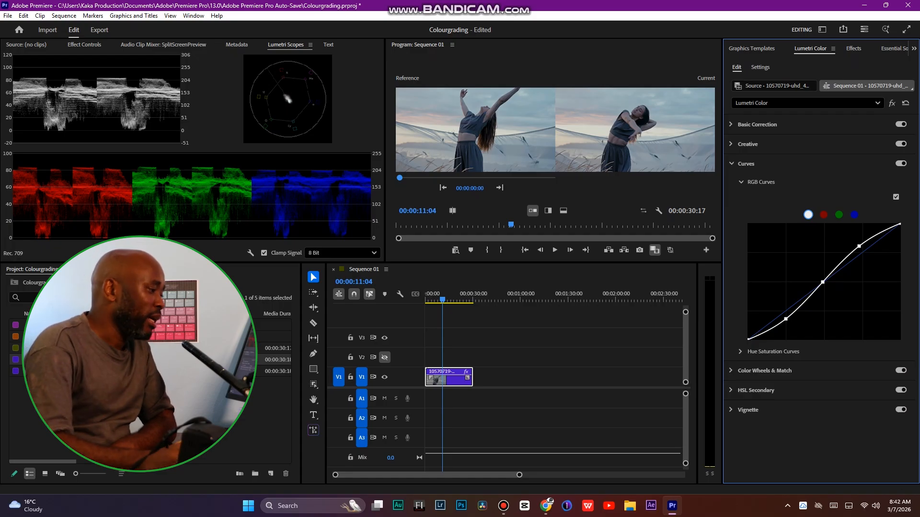
{"action": "left_click", "coordinate": [765, 371]}
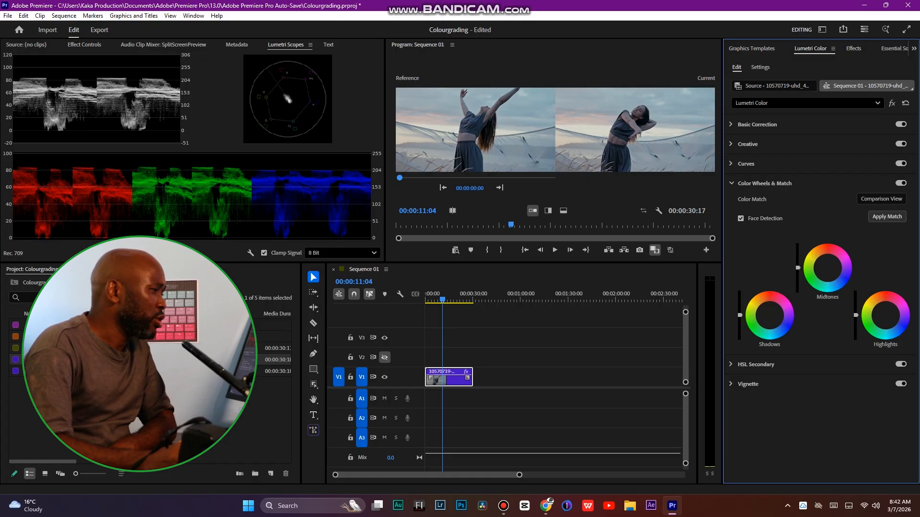
{"action": "left_click", "coordinate": [881, 199]}
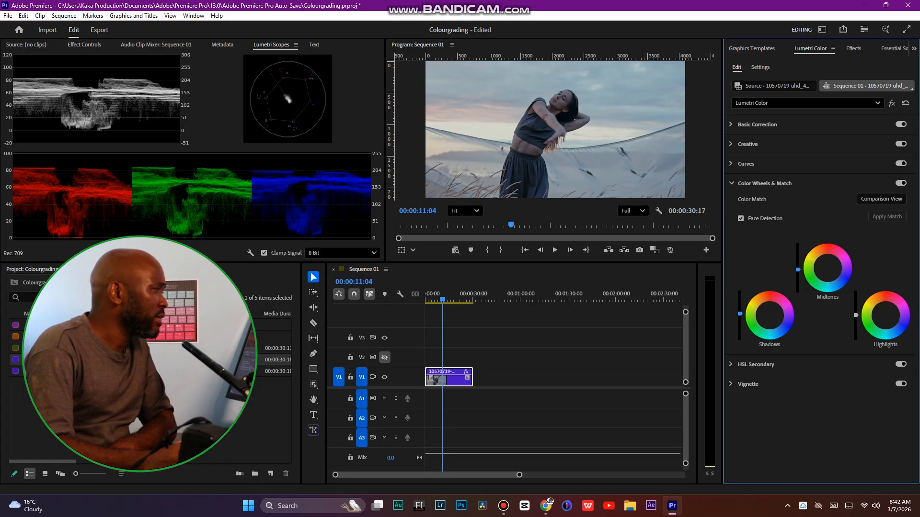
{"action": "left_click_drag", "start_coordinate": [855, 315], "coordinate": [856, 315]}
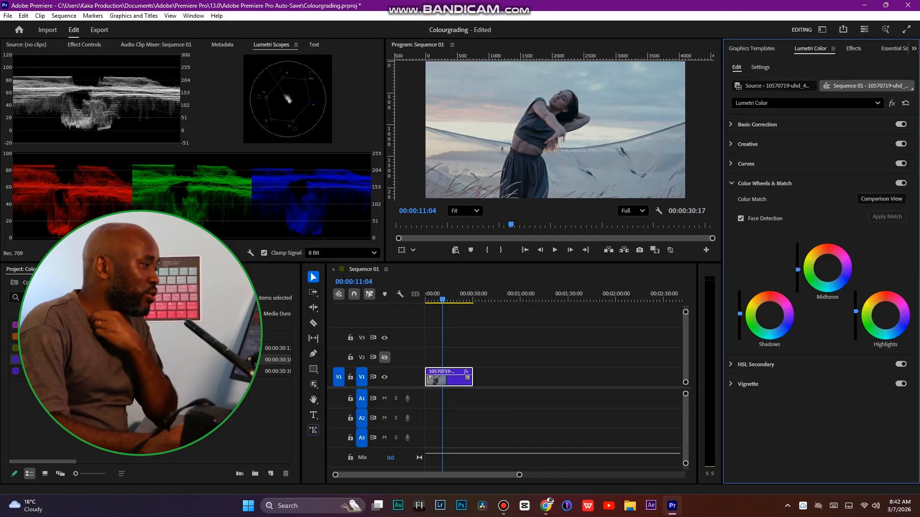
Open the Creative section and raise its Saturation to 131.8
{"action": "left_click", "coordinate": [764, 183]}
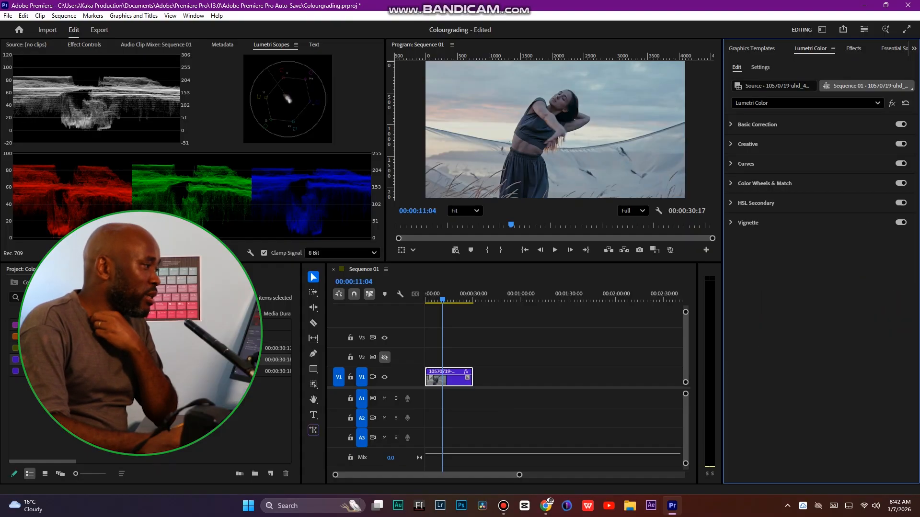
{"action": "left_click", "coordinate": [755, 204]}
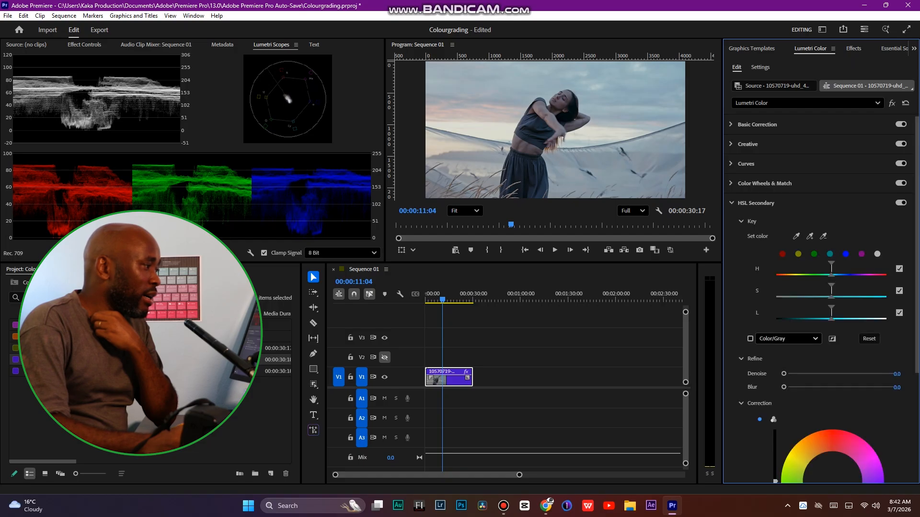
{"action": "left_click", "coordinate": [764, 183]}
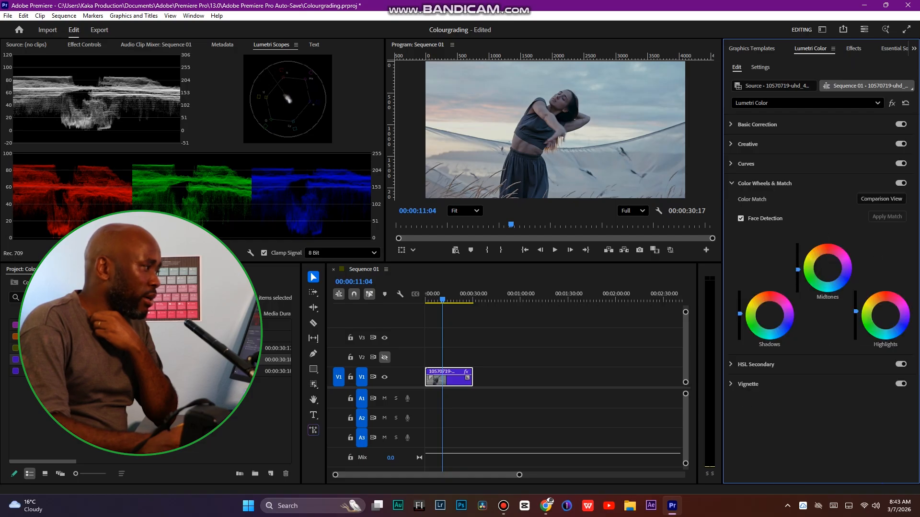
{"action": "left_click", "coordinate": [747, 144]}
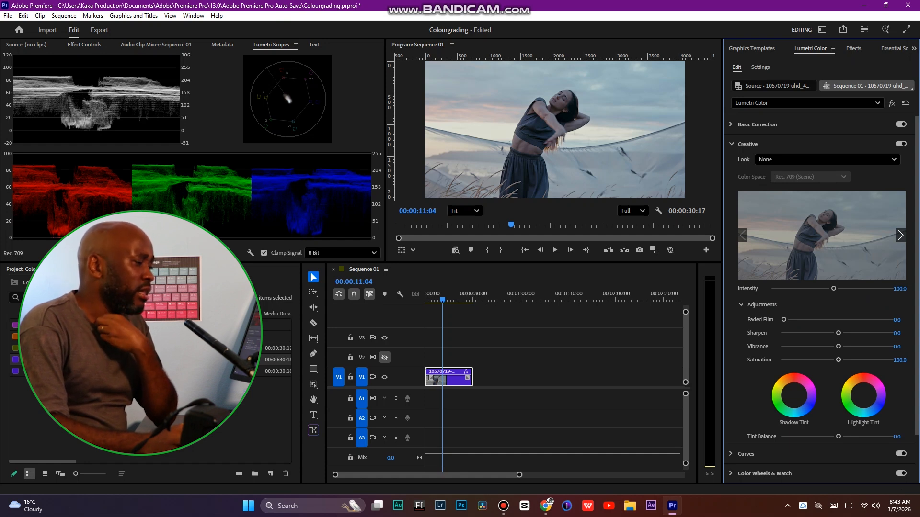
{"action": "left_click_drag", "start_coordinate": [842, 360], "coordinate": [854, 359]}
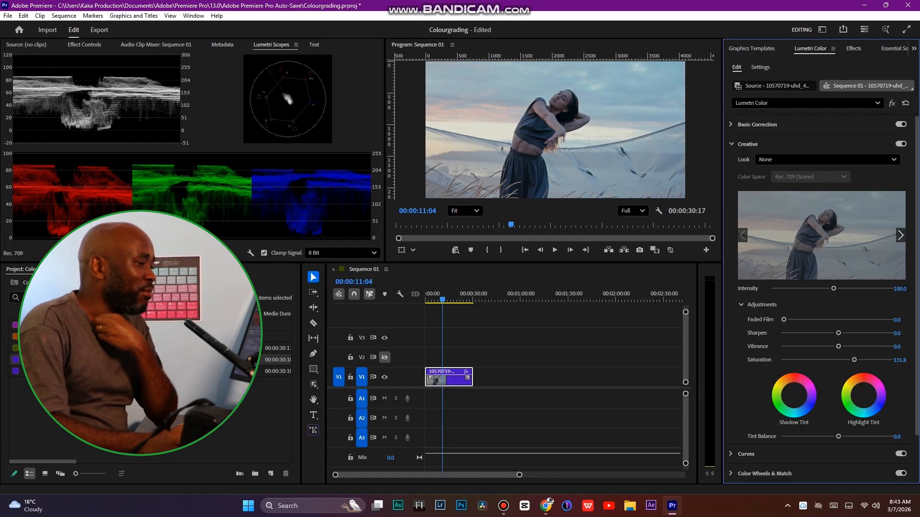
Set Creative Sharpen to 10.3 and Vibrance to 12.1, and collapse the Adjustments group
{"action": "left_click_drag", "start_coordinate": [838, 346], "coordinate": [843, 333]}
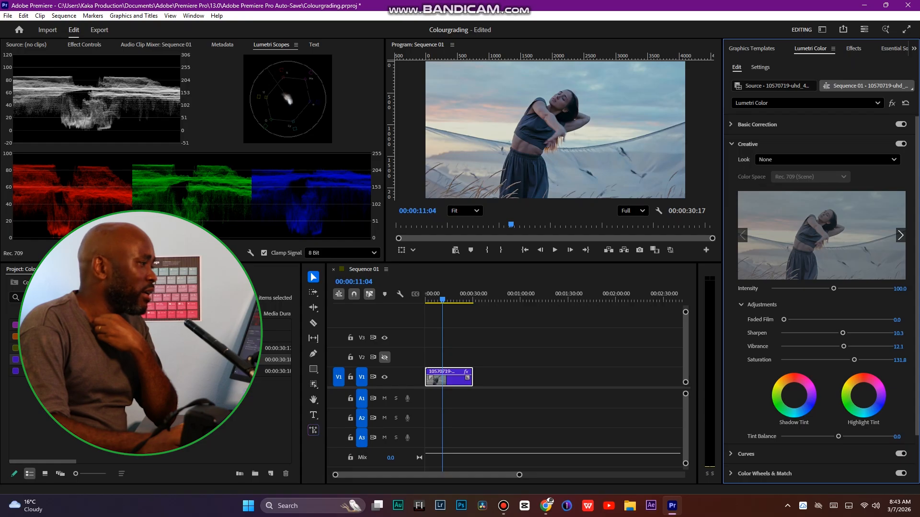
{"action": "left_click", "coordinate": [741, 305]}
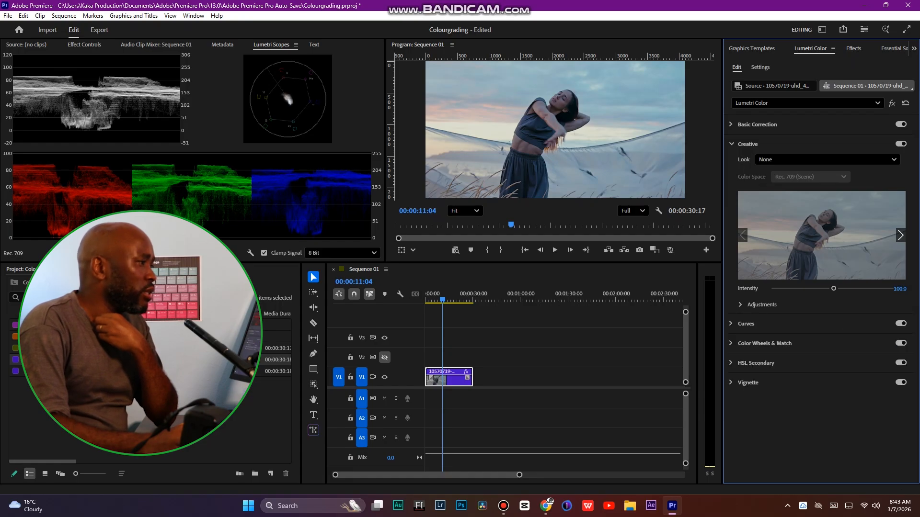
Compare the clip with the Lumetri Color effect bypassed and enabled
{"action": "left_click", "coordinate": [892, 103]}
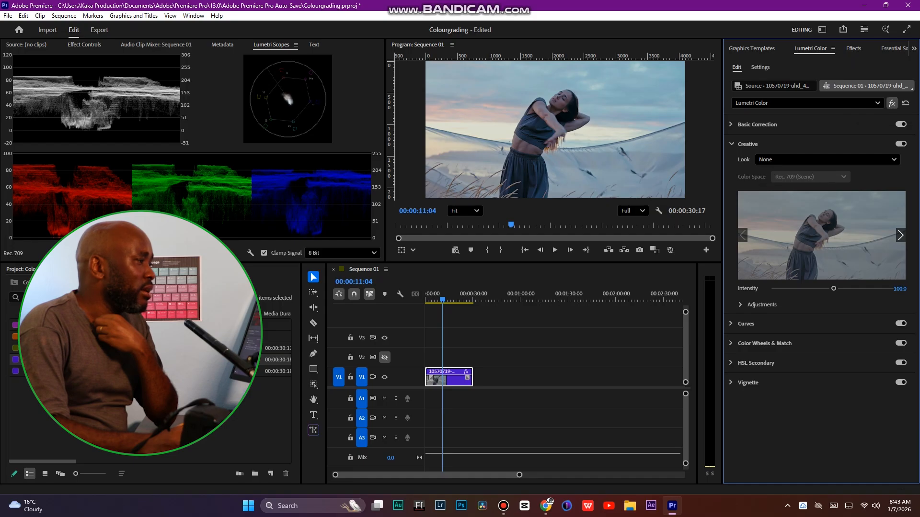
{"action": "left_click", "coordinate": [892, 103]}
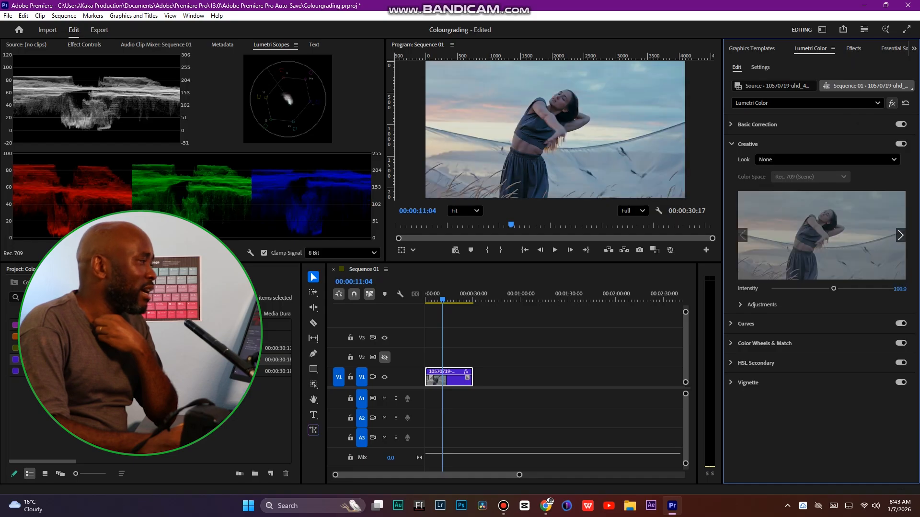
Open Basic Correction and set Contrast to -1.3 and Shadows to -63.2
{"action": "left_click", "coordinate": [757, 125]}
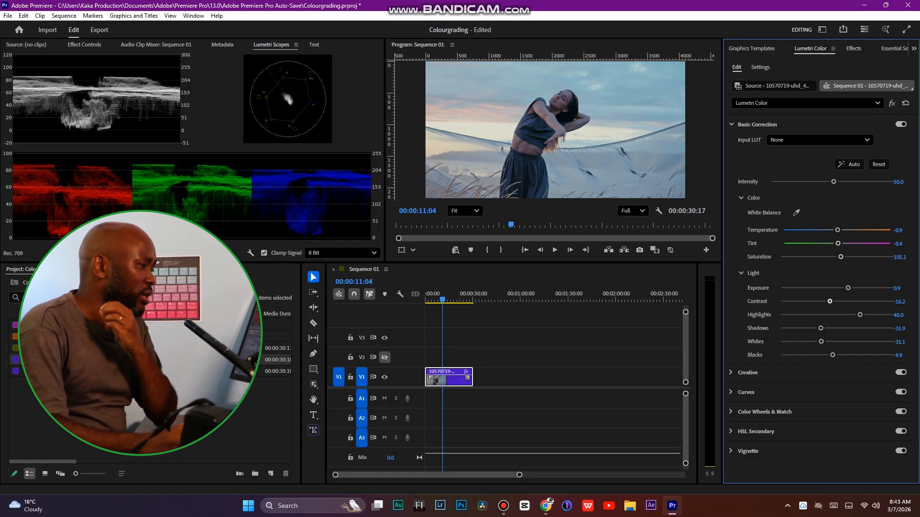
{"action": "left_click_drag", "start_coordinate": [829, 301], "coordinate": [836, 301]}
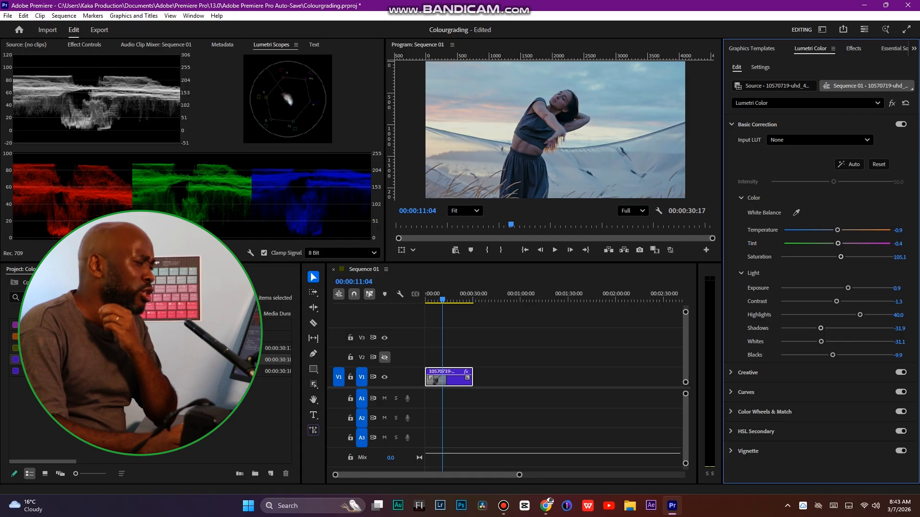
{"action": "left_click_drag", "start_coordinate": [821, 328], "coordinate": [800, 328]}
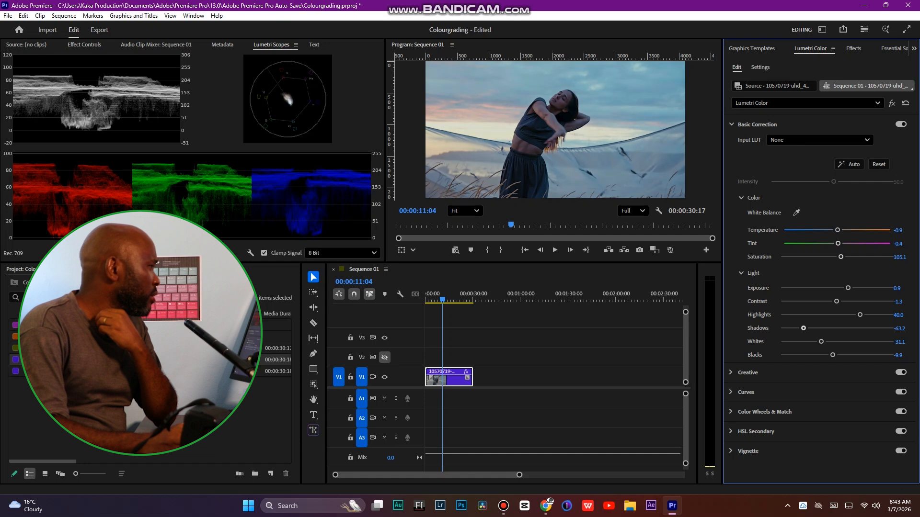
Set Whites to -12.1 and Saturation to 116.6 in Basic Correction
{"action": "left_click_drag", "start_coordinate": [821, 342], "coordinate": [830, 342]}
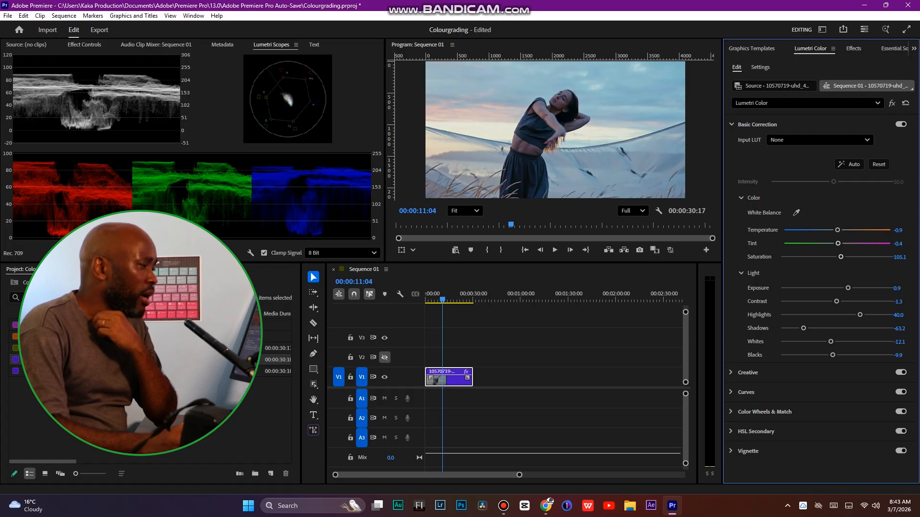
{"action": "left_click_drag", "start_coordinate": [841, 257], "coordinate": [846, 257]}
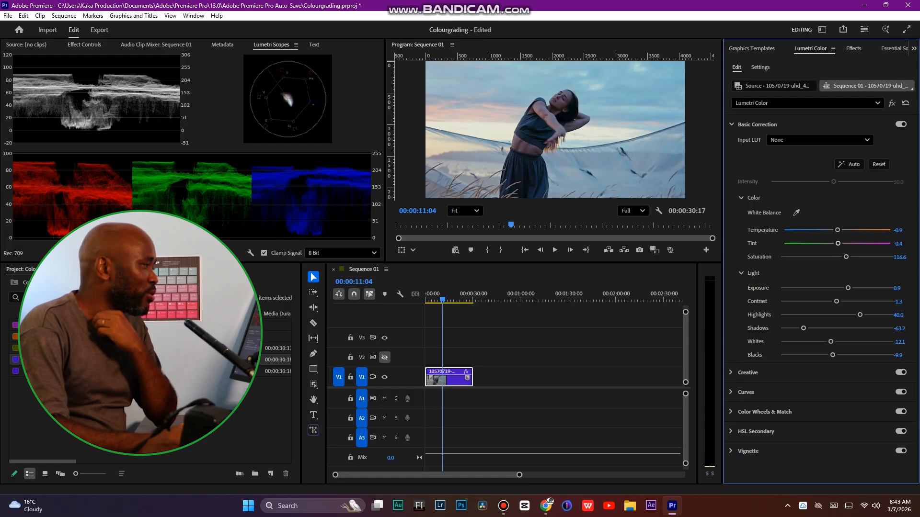